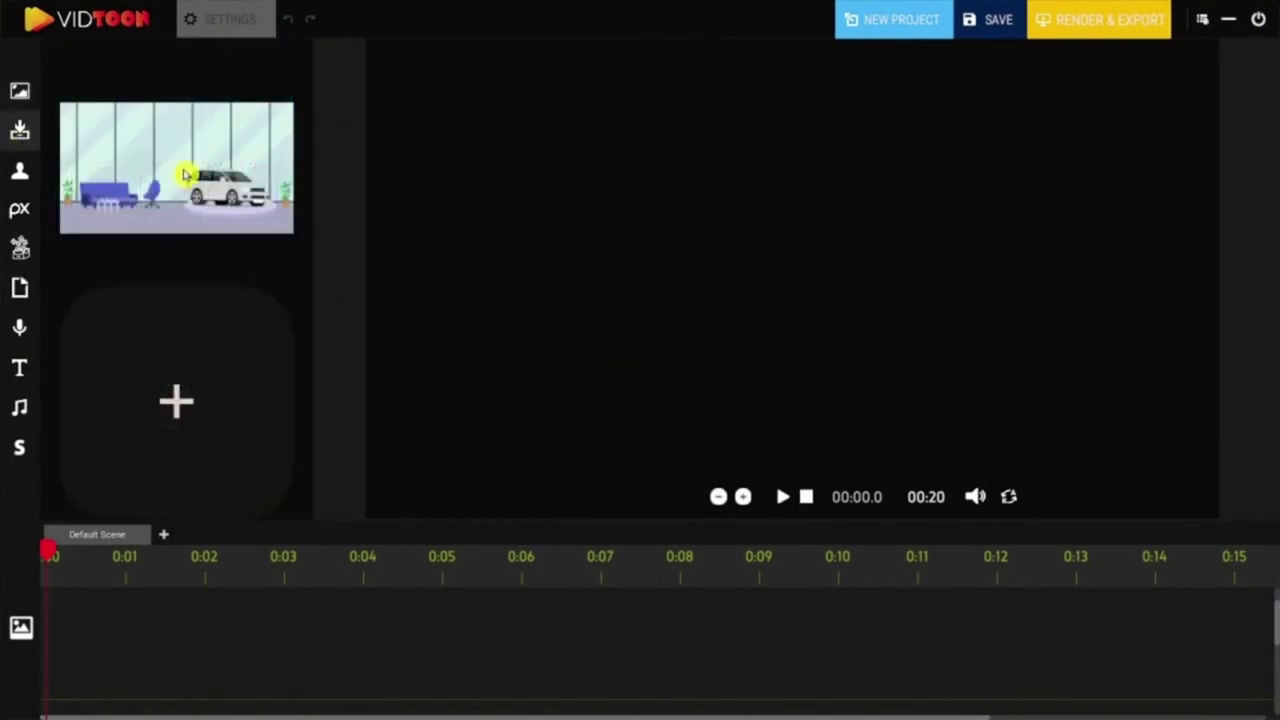
# - Stretch the car showroom image across the canvas as background and add the Car Dealer character
pyautogui.moveTo(185, 175); pyautogui.dragTo(343, 141)
pyautogui.moveTo(478, 141); pyautogui.dragTo(460, 150)
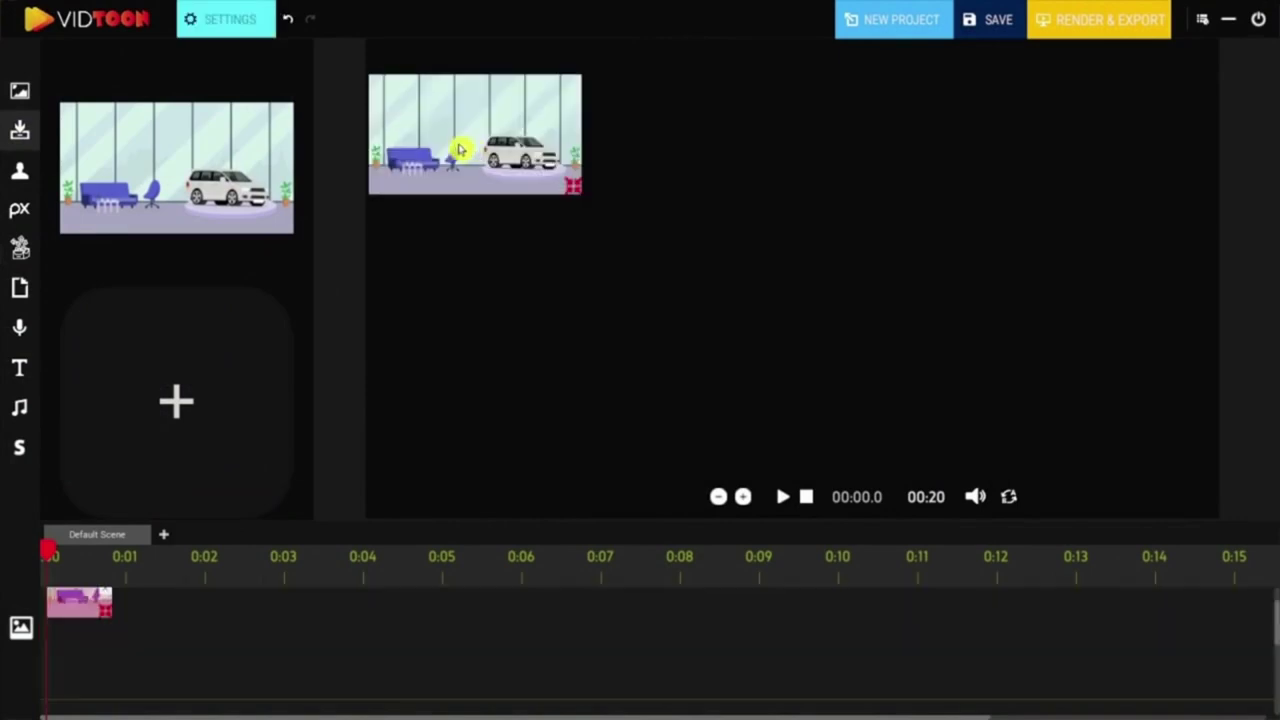
pyautogui.moveTo(592, 164); pyautogui.dragTo(1205, 543)
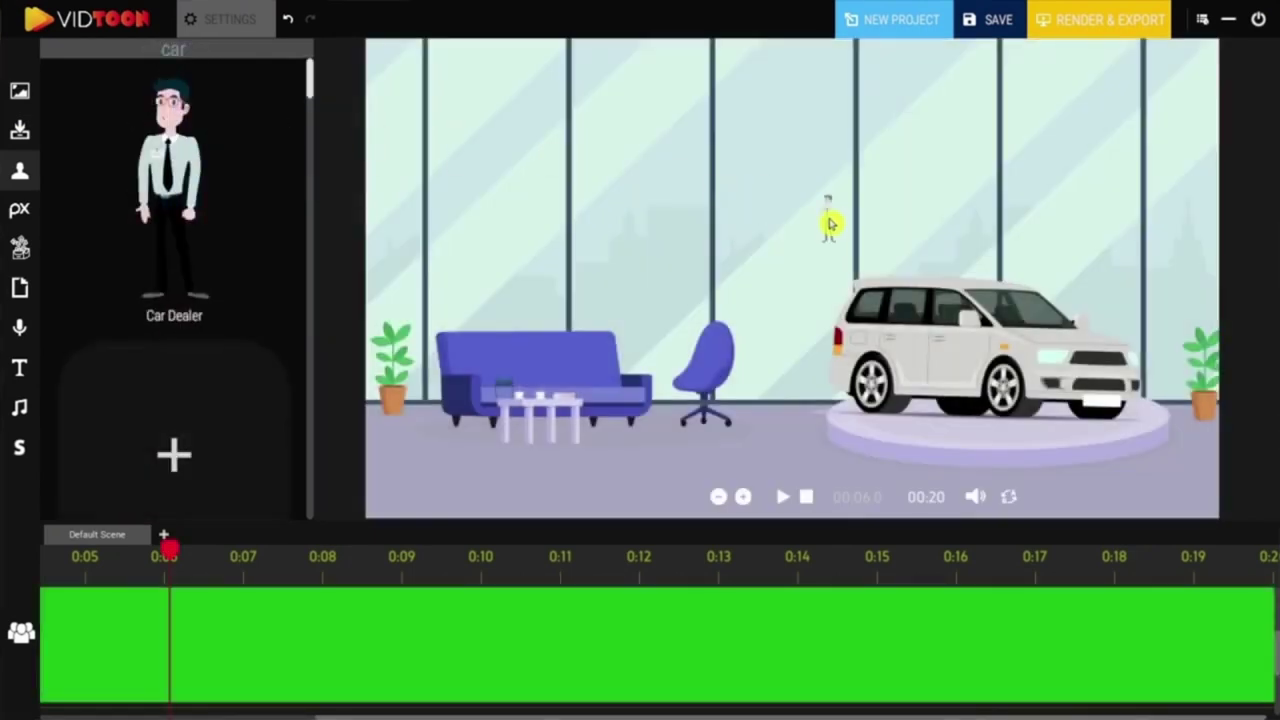
pyautogui.click(829, 224)
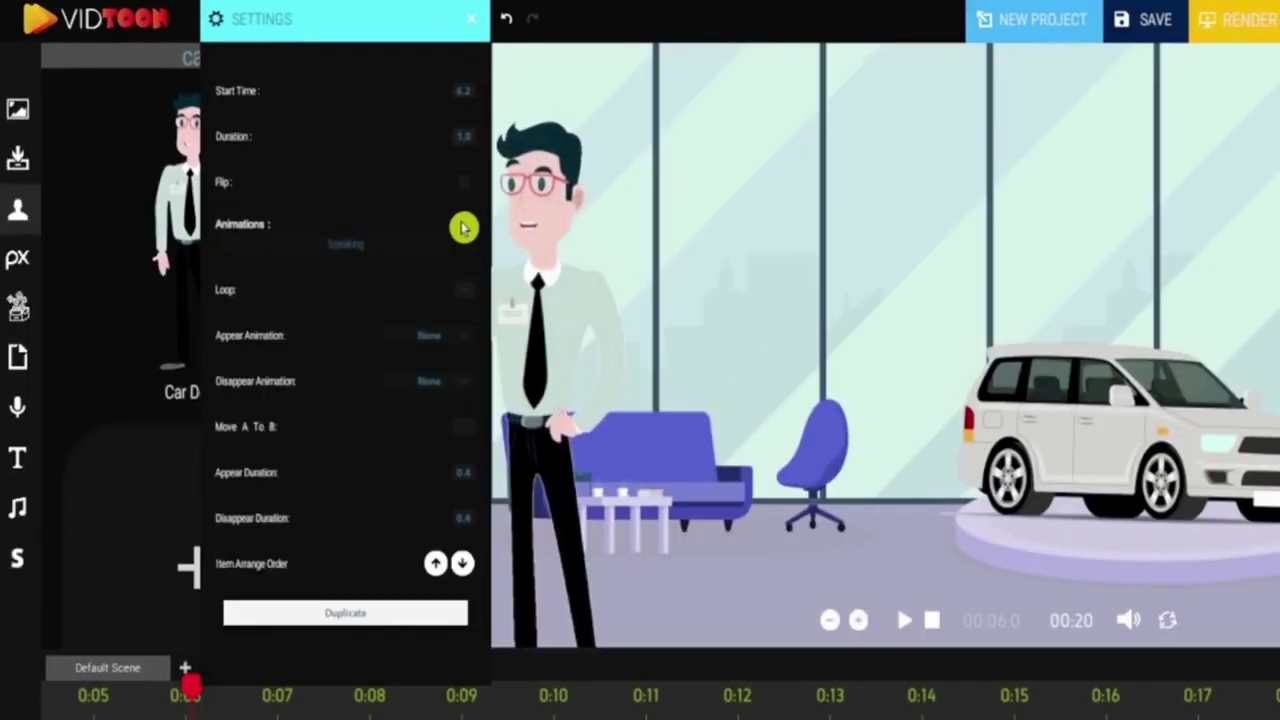
pyautogui.click(462, 242)
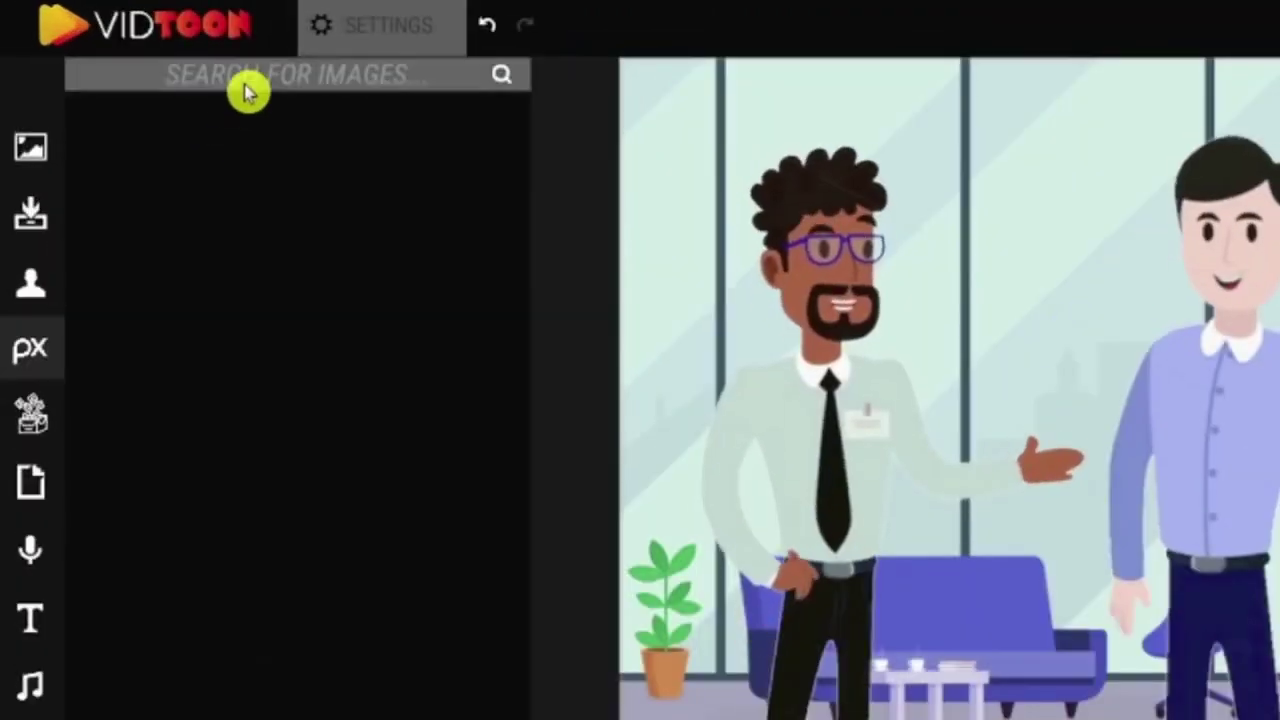
# - Search the Pixabay stock library for 'question'
pyautogui.click(245, 84)
pyautogui.write('q')
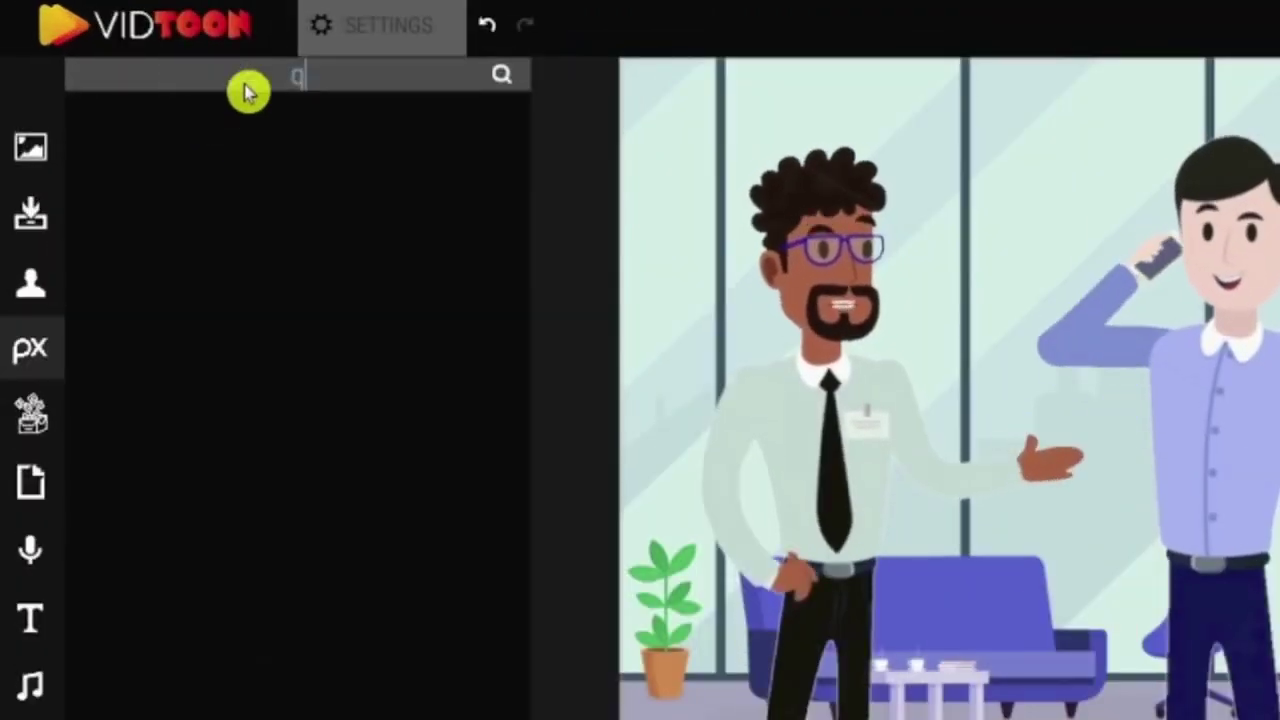